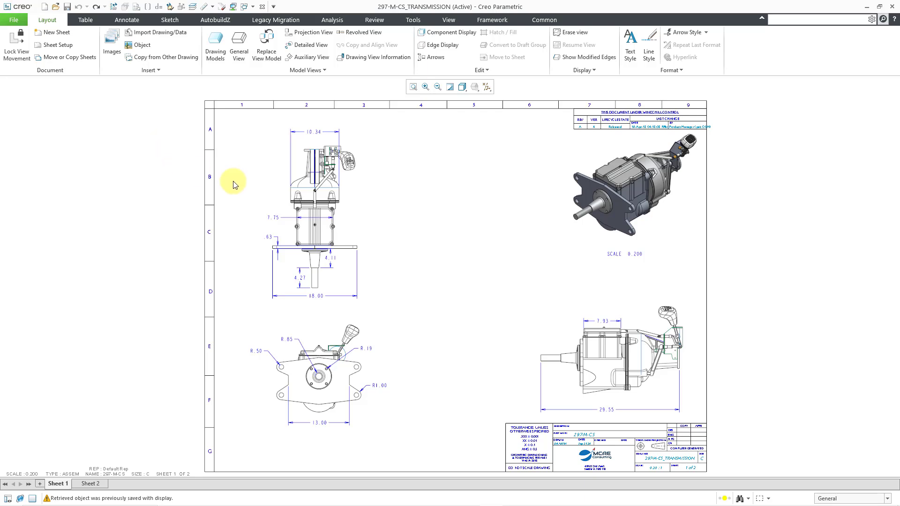
Drag the top view right and review its properties without changing anything
left_click(346, 230)
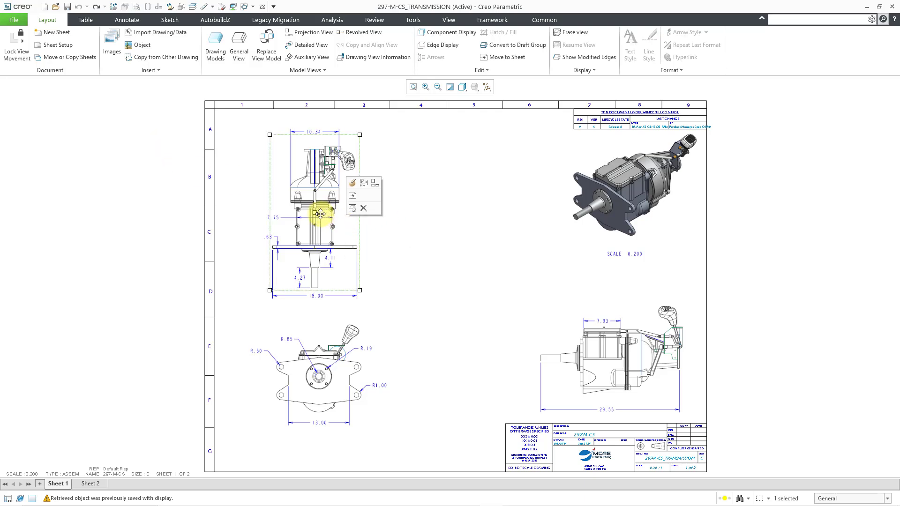
left_click_drag(346, 229, 400, 223)
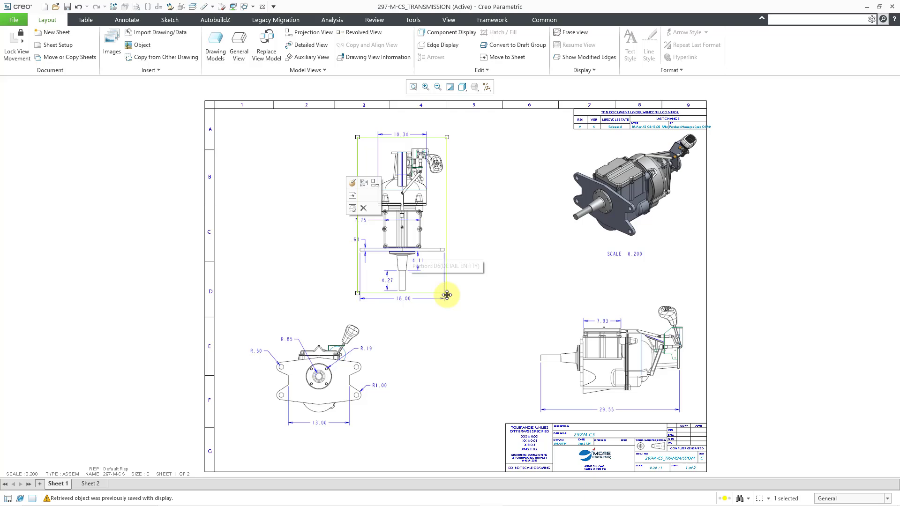
left_click(354, 186)
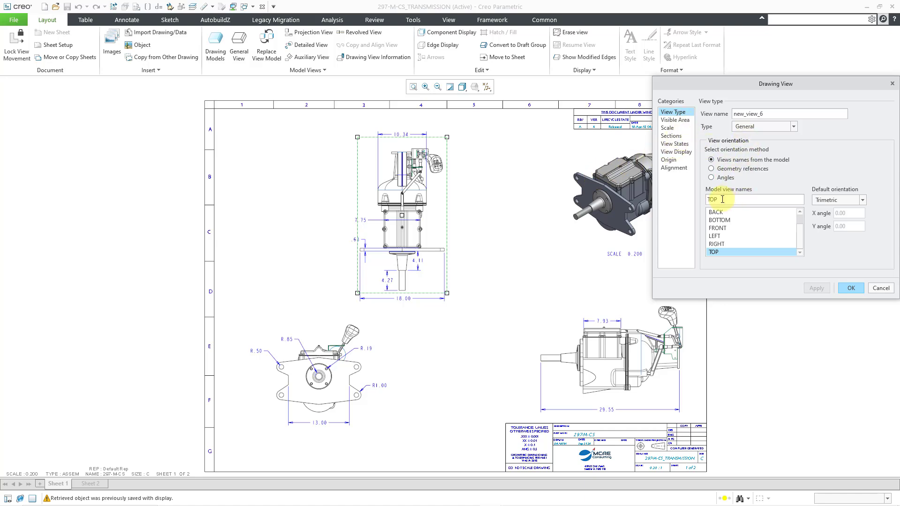
left_click(884, 289)
left_click(411, 331)
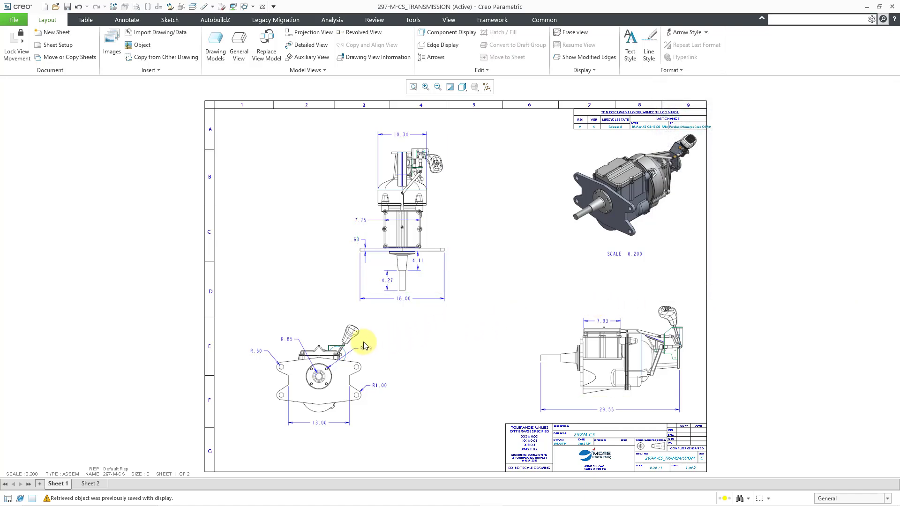
Inspect the front view's properties, then bring up the right side view's properties
left_click(332, 334)
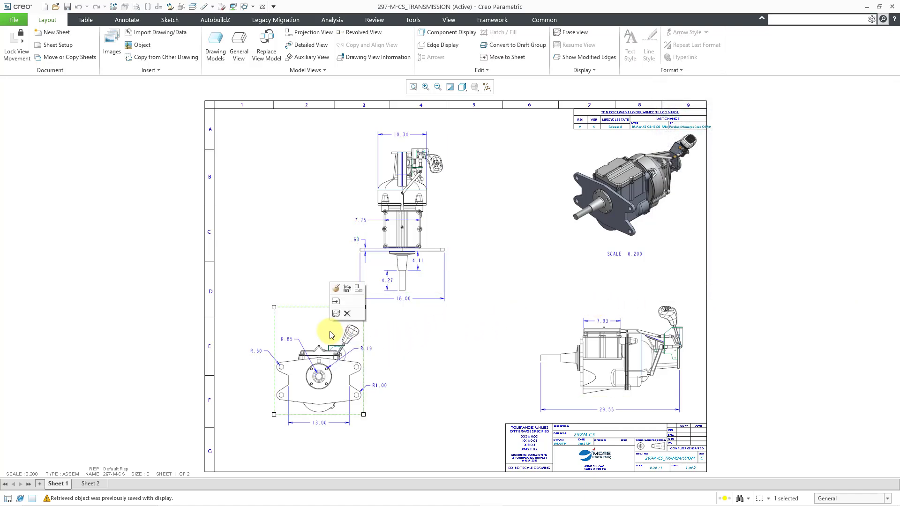
left_click(336, 291)
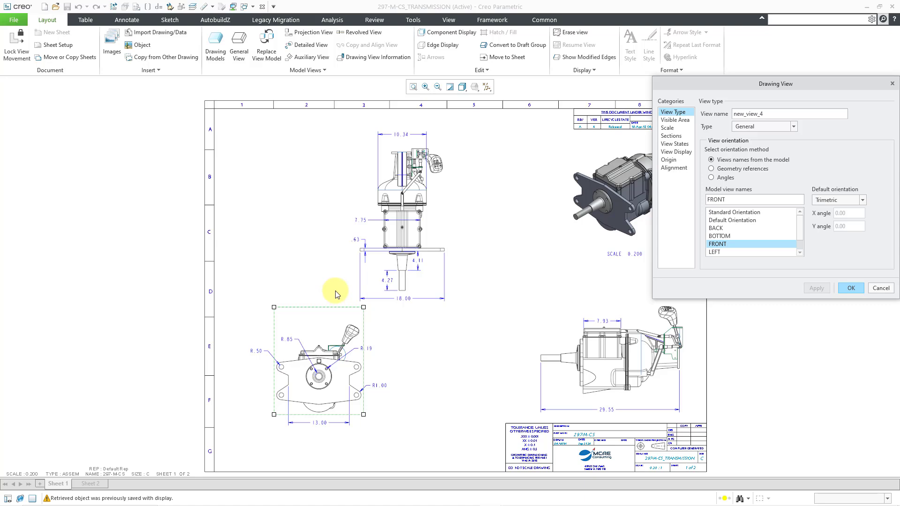
left_click(852, 291)
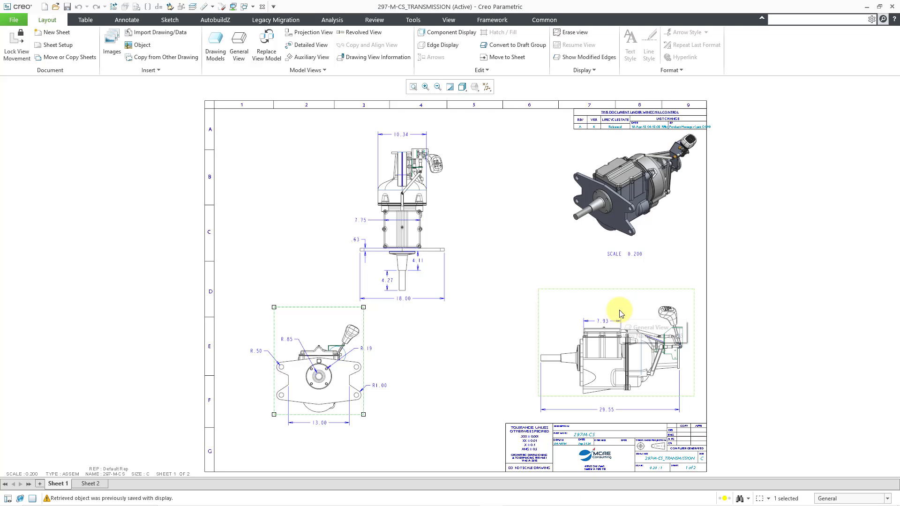
left_click(629, 331)
left_click(625, 267)
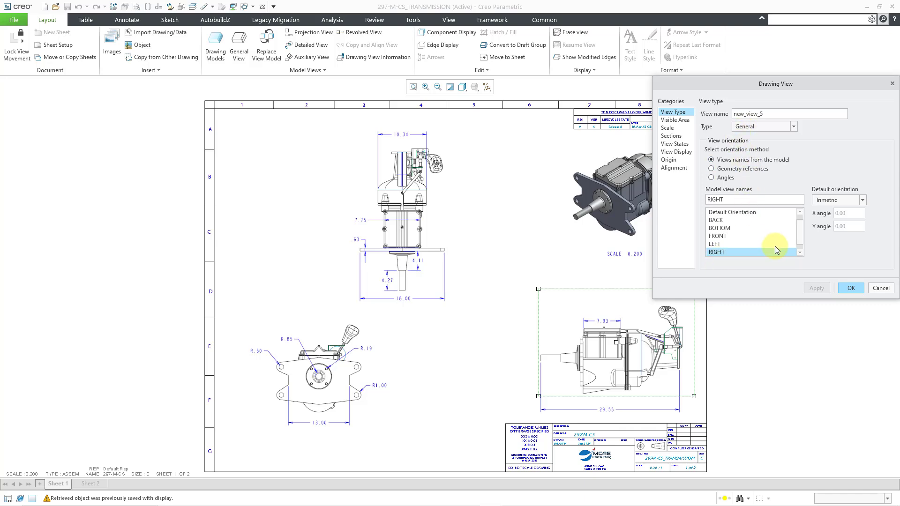
Close the side view properties and try making the top view a Projection with a parent
left_click(879, 289)
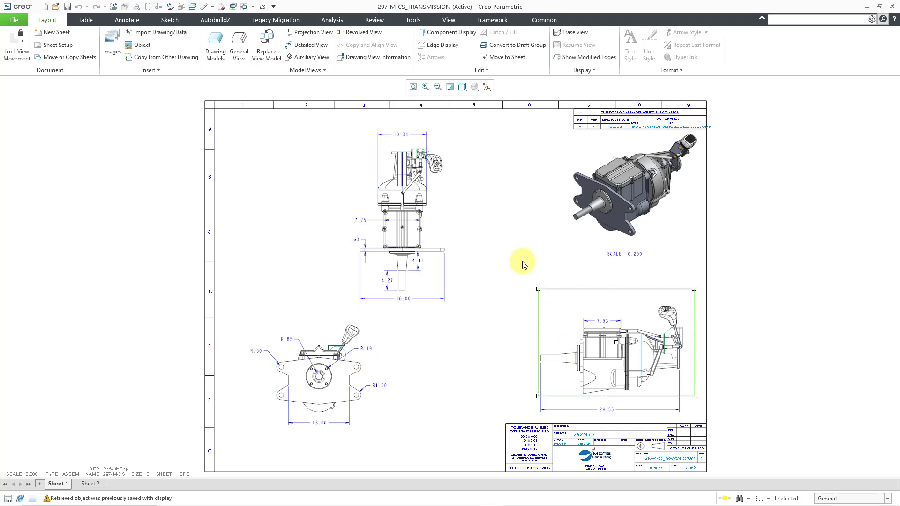
left_click(432, 222)
double_click(436, 182)
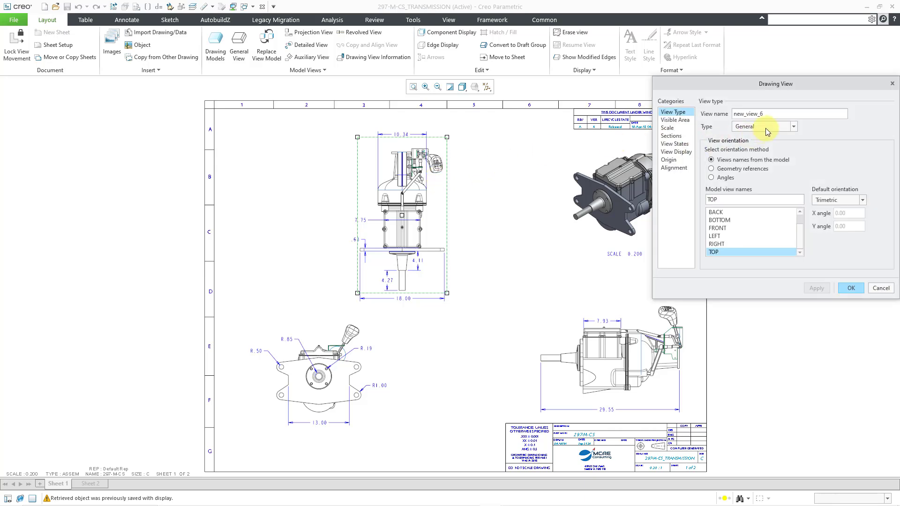
left_click(766, 128)
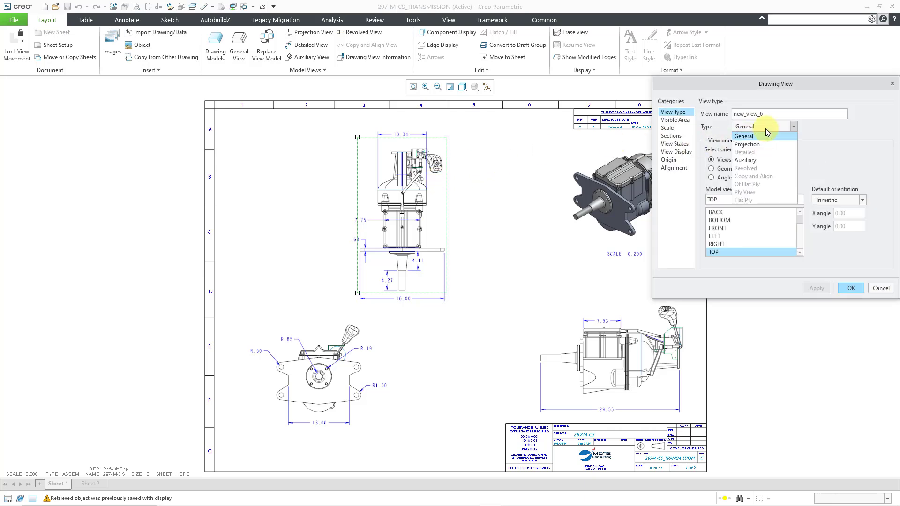
left_click(747, 144)
left_click(753, 151)
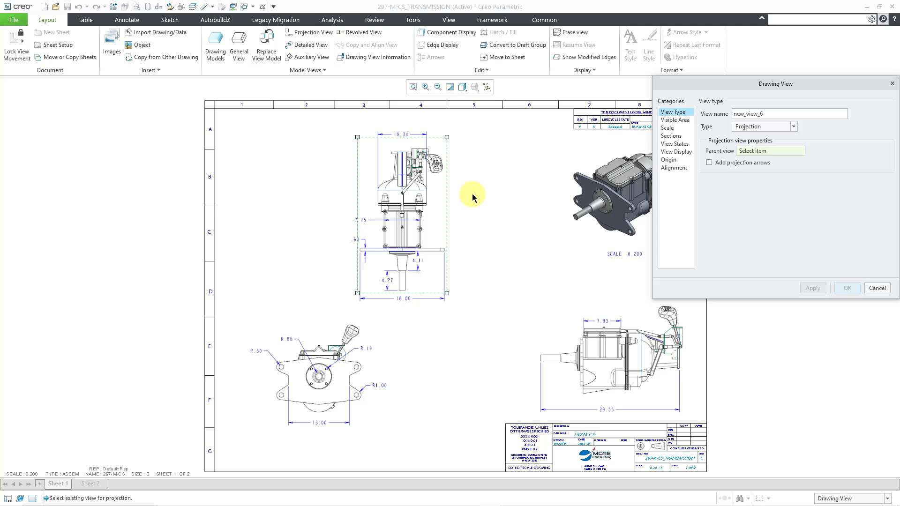
left_click(362, 362)
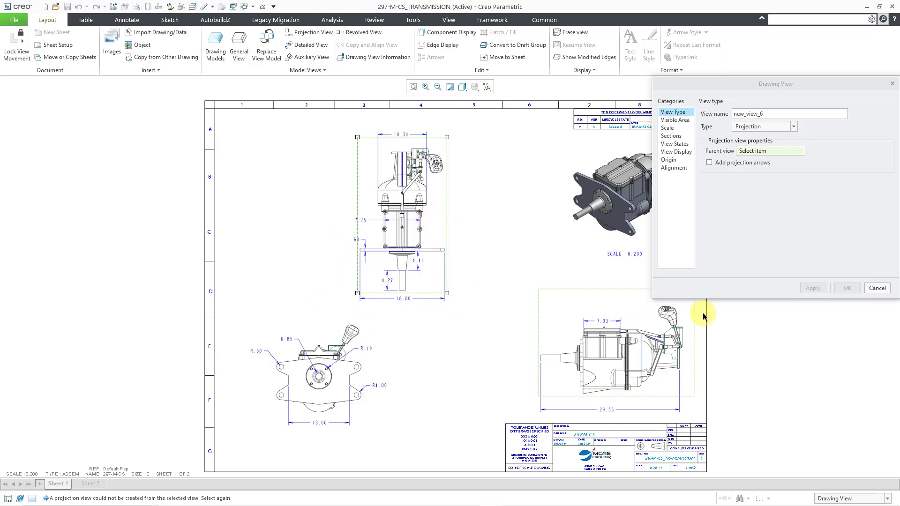
Cancel the projection change and drag the top view back left above the front view
left_click(878, 290)
left_click(404, 210)
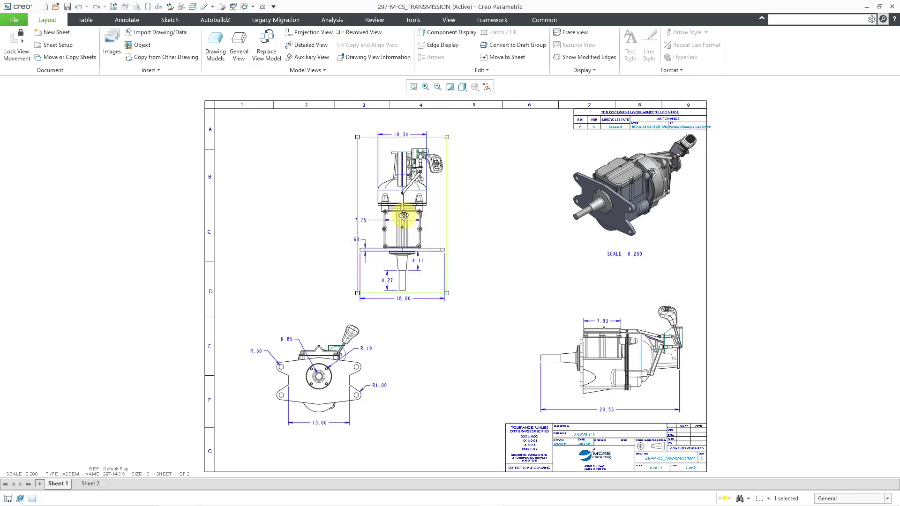
left_click_drag(372, 218, 324, 224)
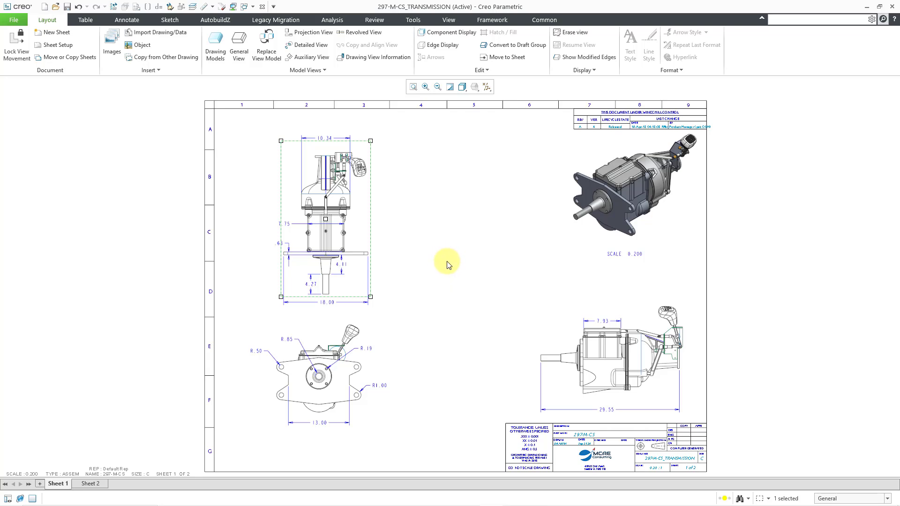
Make the top view a Projection view with the lower-left front view as parent
right_click(447, 261)
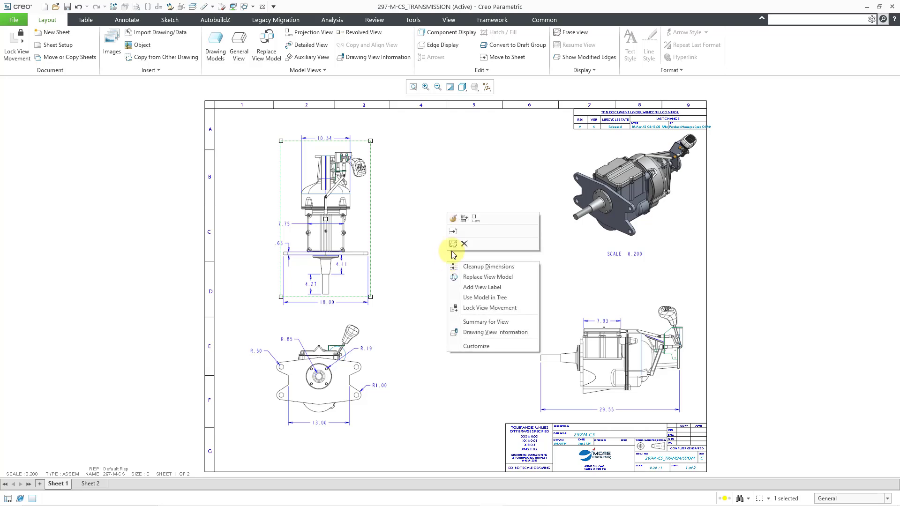
left_click(452, 221)
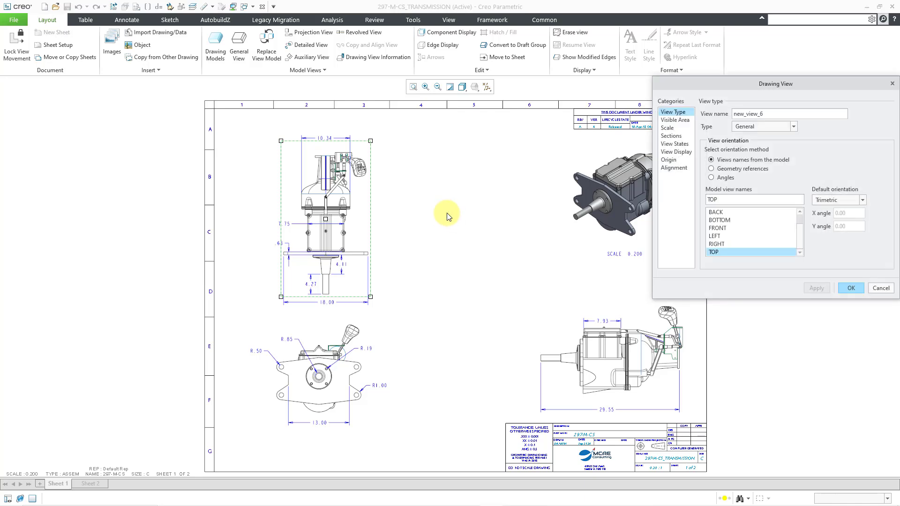
left_click(763, 127)
left_click(761, 146)
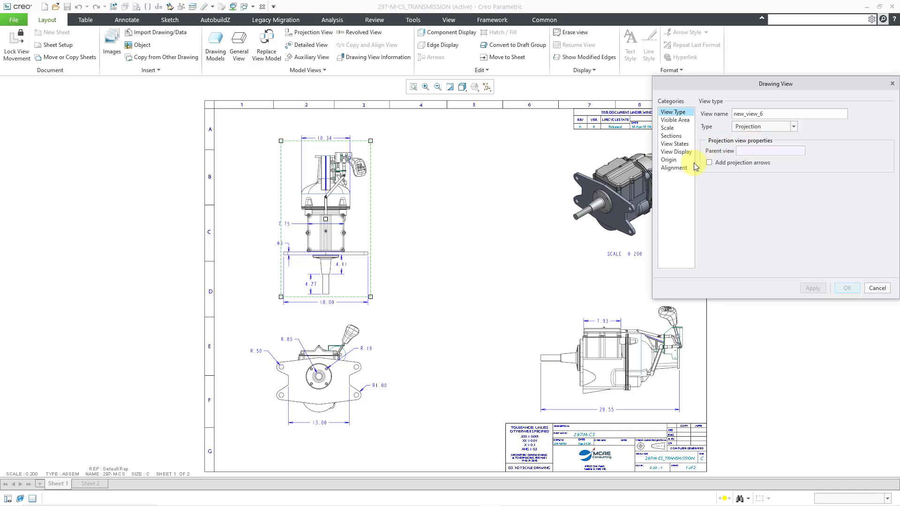
left_click(747, 152)
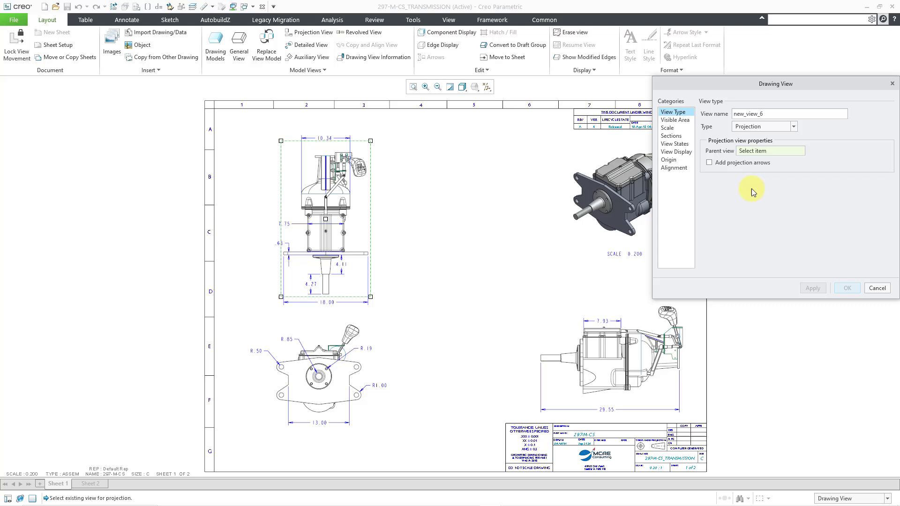
left_click(359, 343)
type("top")
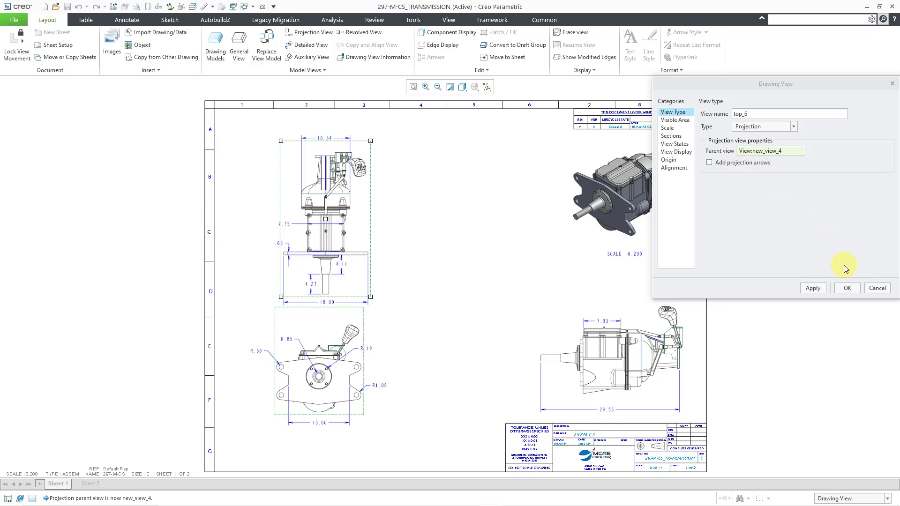
left_click(847, 291)
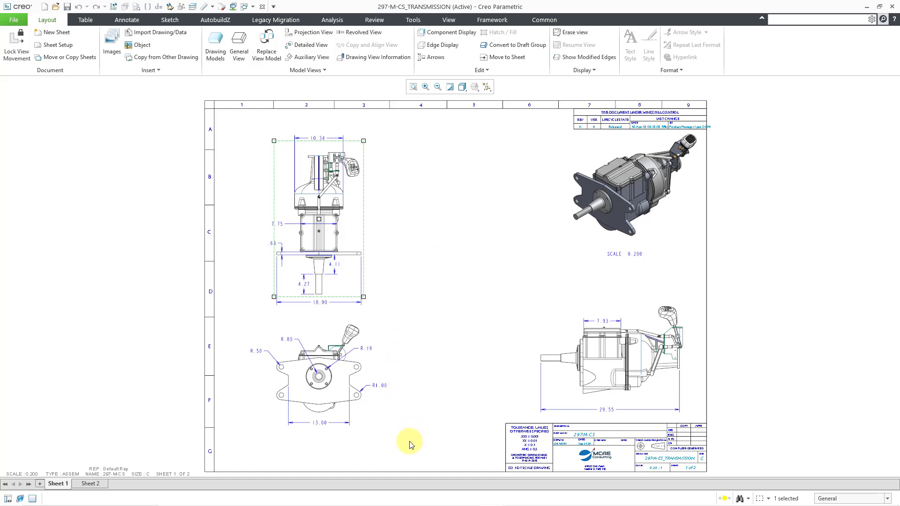
scroll(405, 443, "down", 1)
scroll(405, 443, "down", 1)
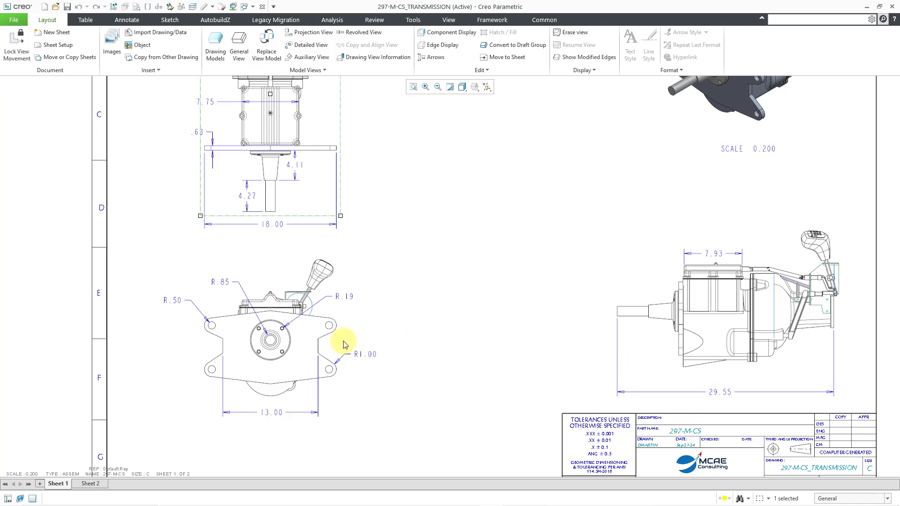
Open the right view's Drawing View properties and pan the sheet left to uncover it
left_click(653, 349)
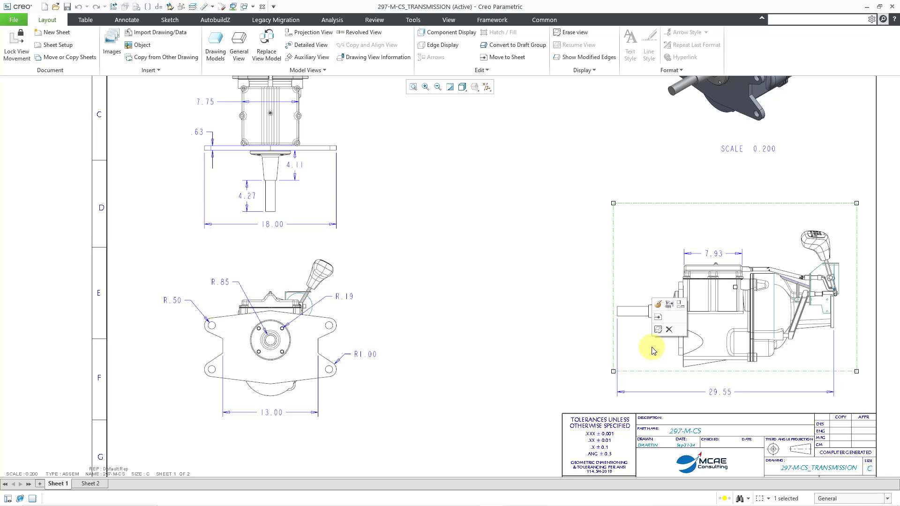
double_click(659, 305)
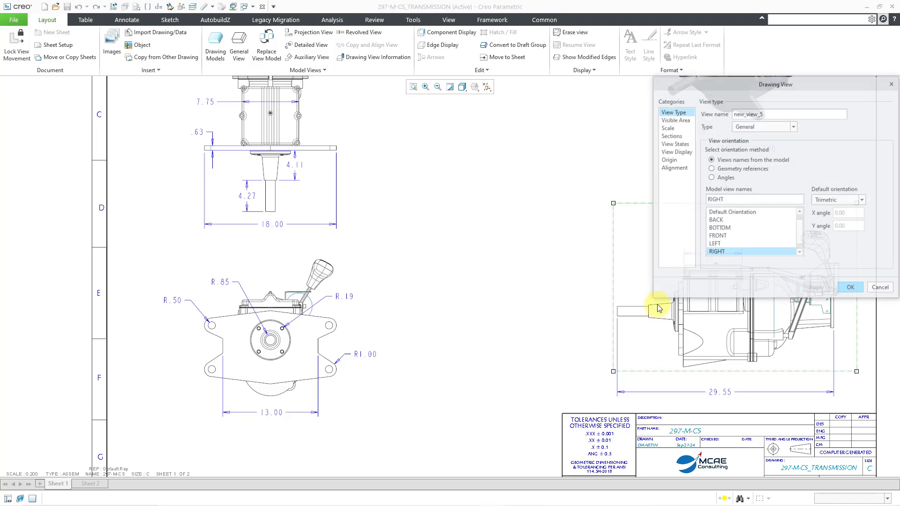
middle_click_drag(559, 322, 401, 329)
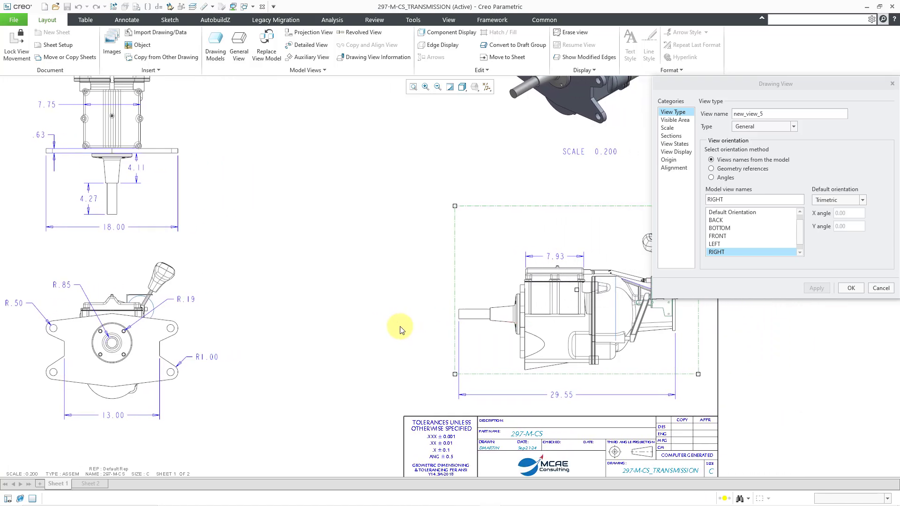
Enable horizontal alignment of the right view to the lower-left view
left_click(675, 169)
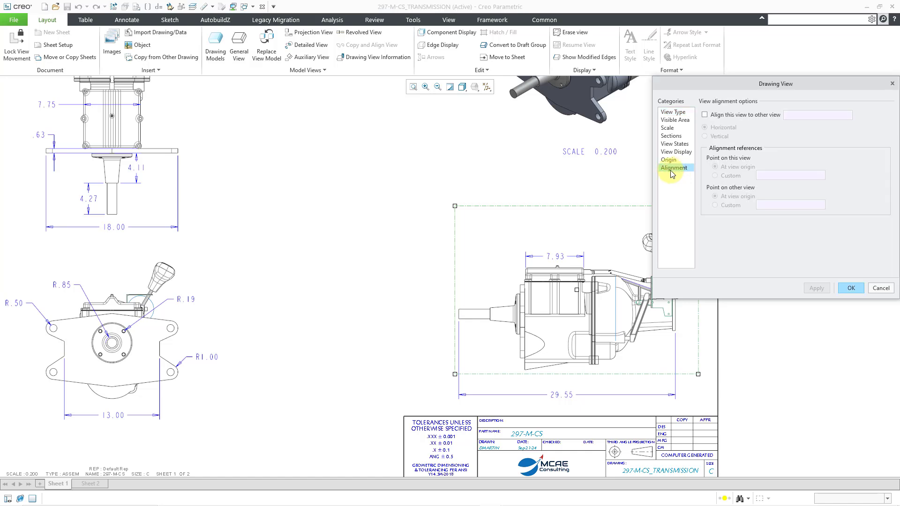
left_click(705, 115)
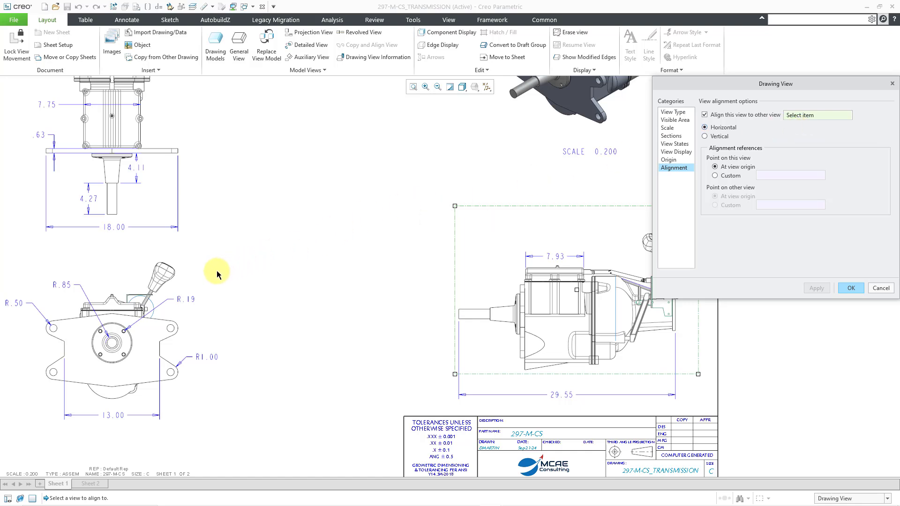
left_click(184, 286)
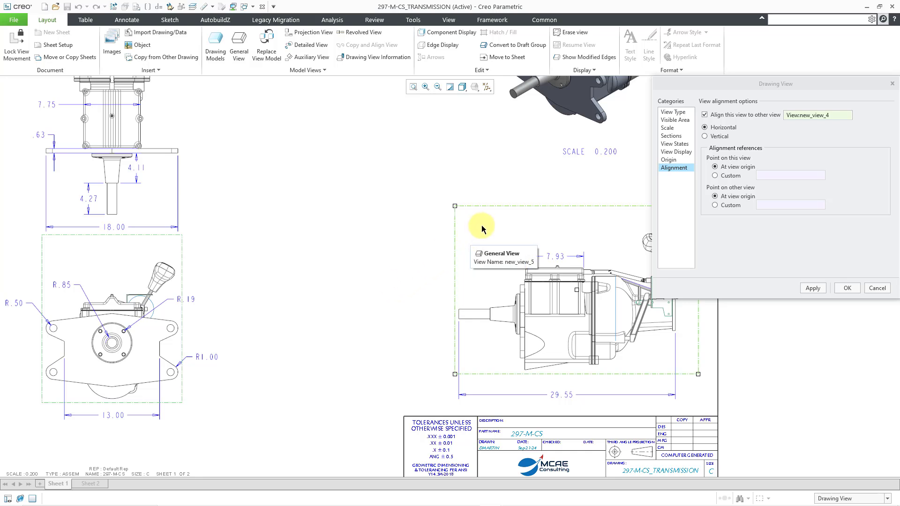
Align the views on custom points at each housing's top edge and apply
left_click(716, 176)
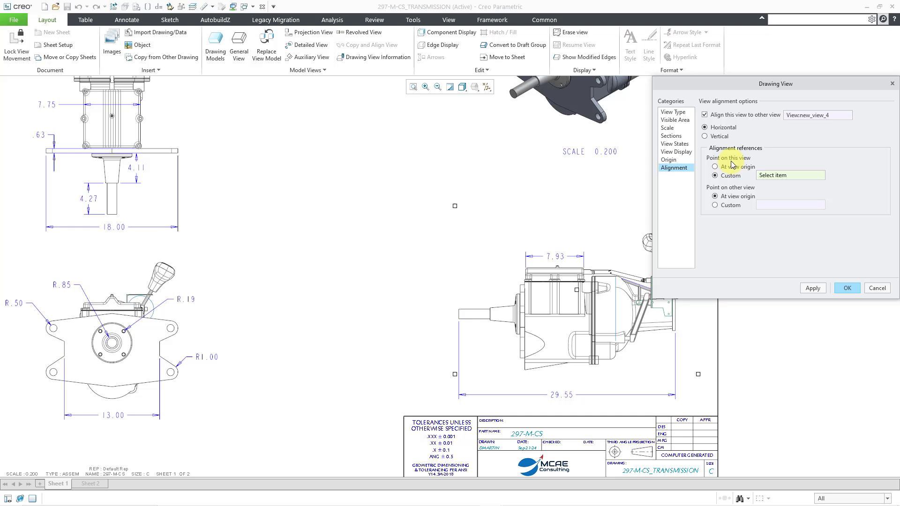
scroll(580, 263, "up", 3)
scroll(554, 255, "up", 3)
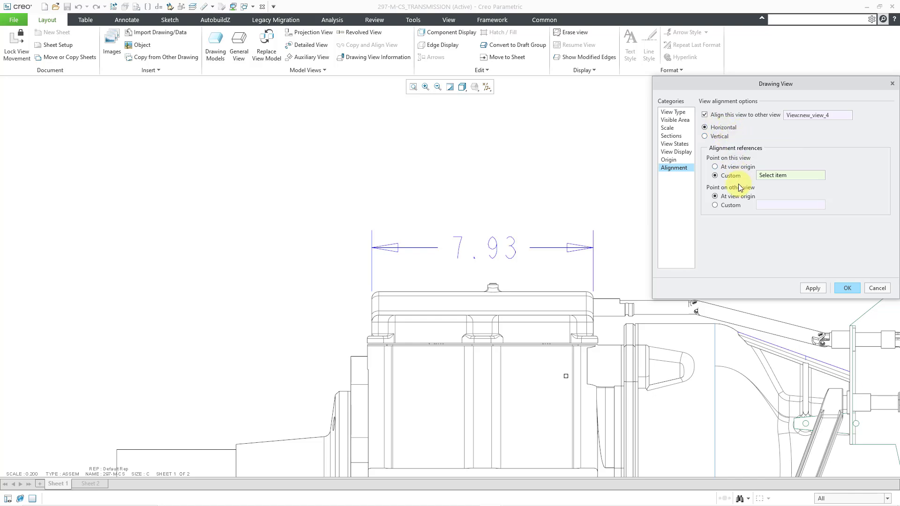
left_click(457, 290)
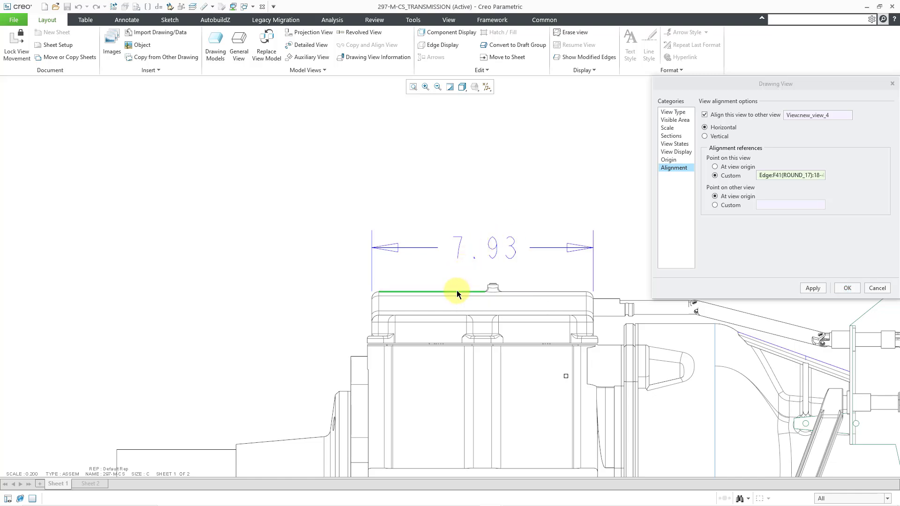
scroll(530, 237, "down", 3)
scroll(530, 237, "down", 3)
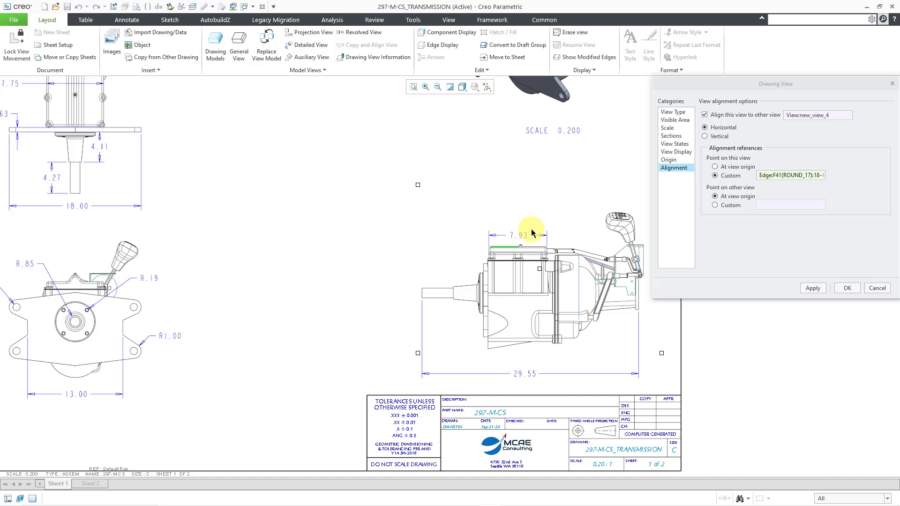
scroll(530, 237, "down", 2)
left_click(715, 205)
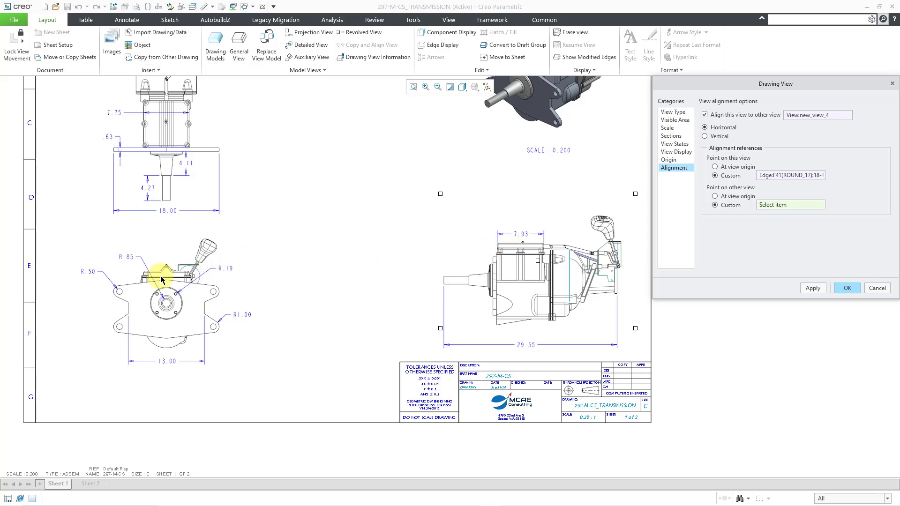
scroll(147, 271, "up", 3)
scroll(196, 267, "up", 3)
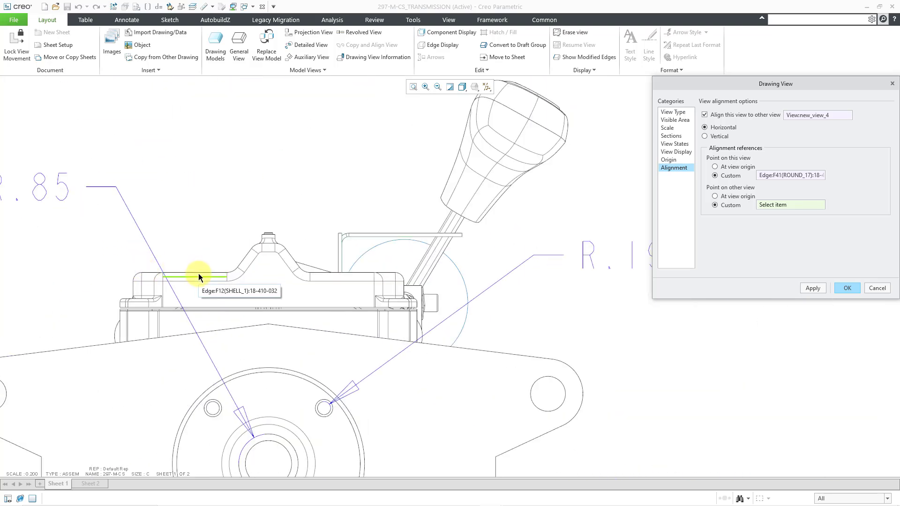
left_click(199, 274)
scroll(252, 256, "down", 3)
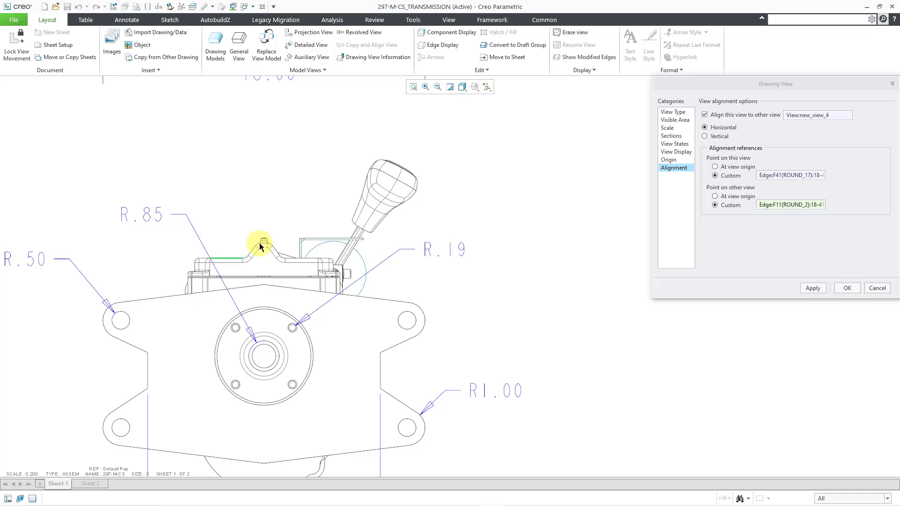
scroll(239, 252, "down", 2)
scroll(211, 257, "down", 3)
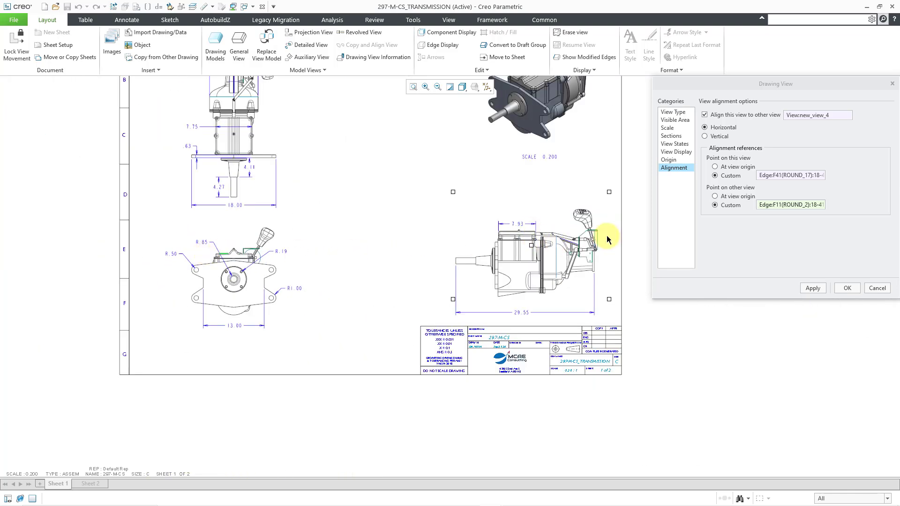
left_click(815, 288)
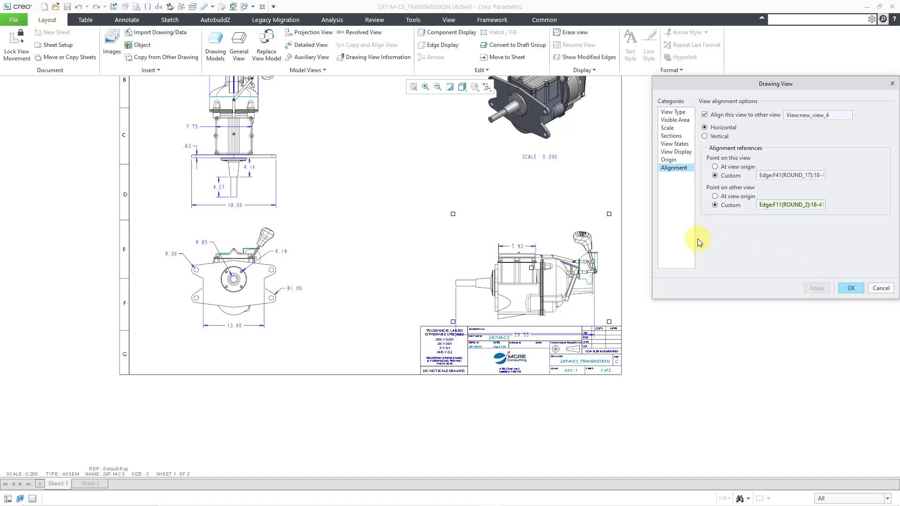
Close Drawing View and nudge the lower-left view up so the right view follows
left_click(848, 290)
left_click(353, 237)
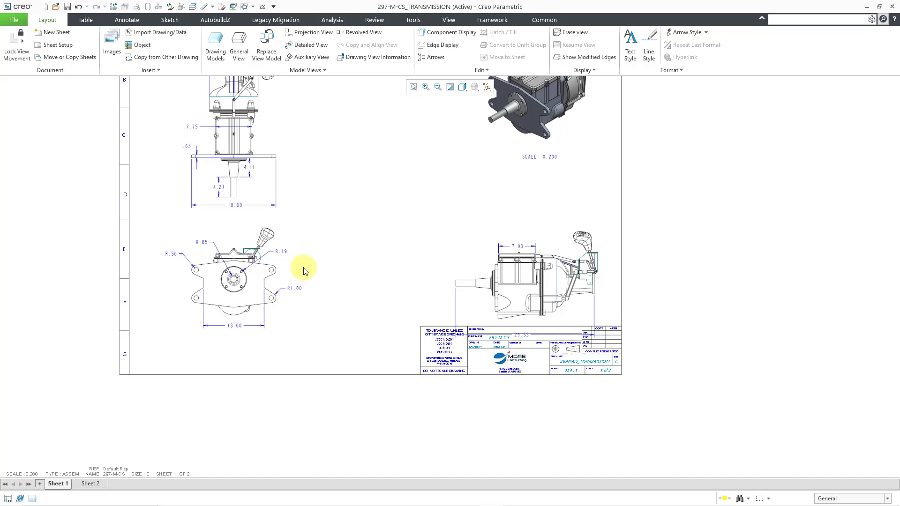
left_click(255, 275)
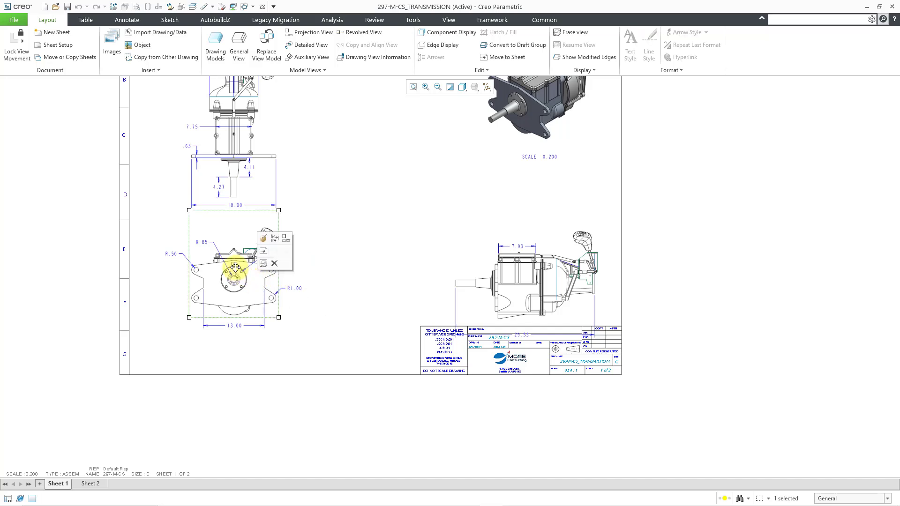
left_click_drag(235, 268, 234, 261)
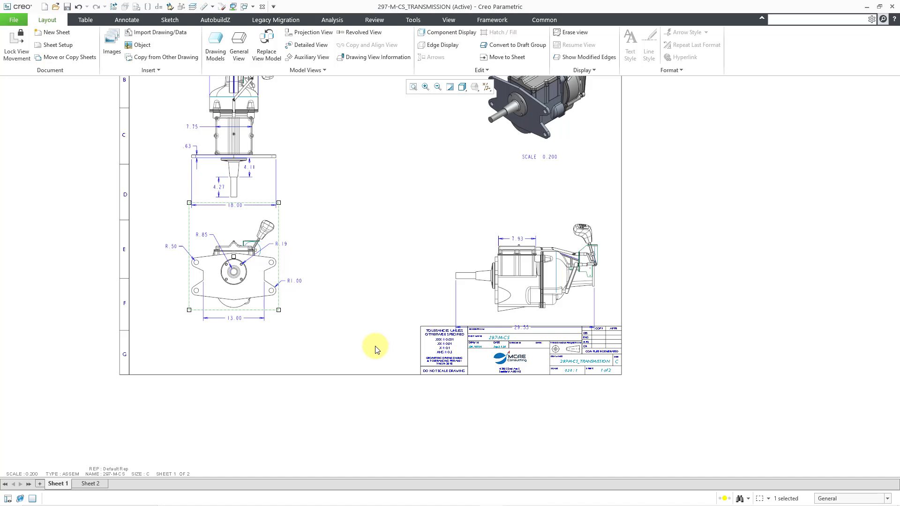
left_click(518, 328)
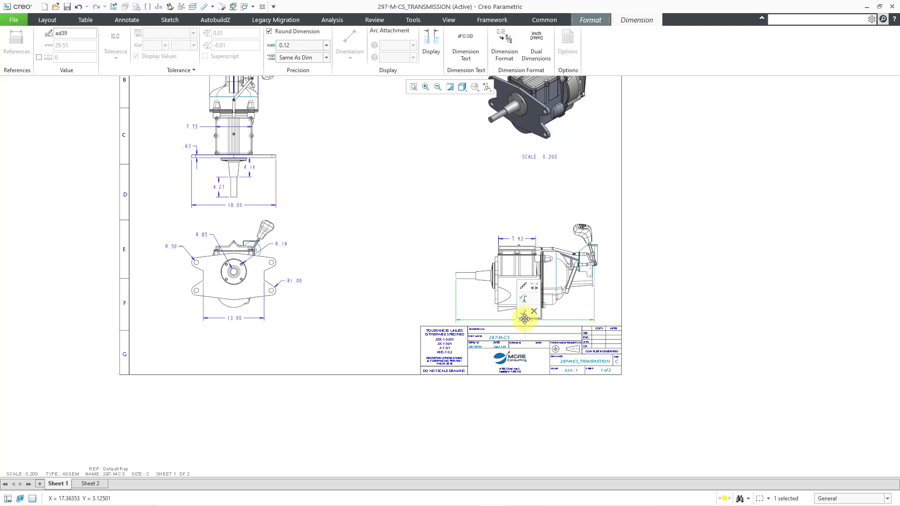
left_click(366, 288)
scroll(344, 195, "up", 1)
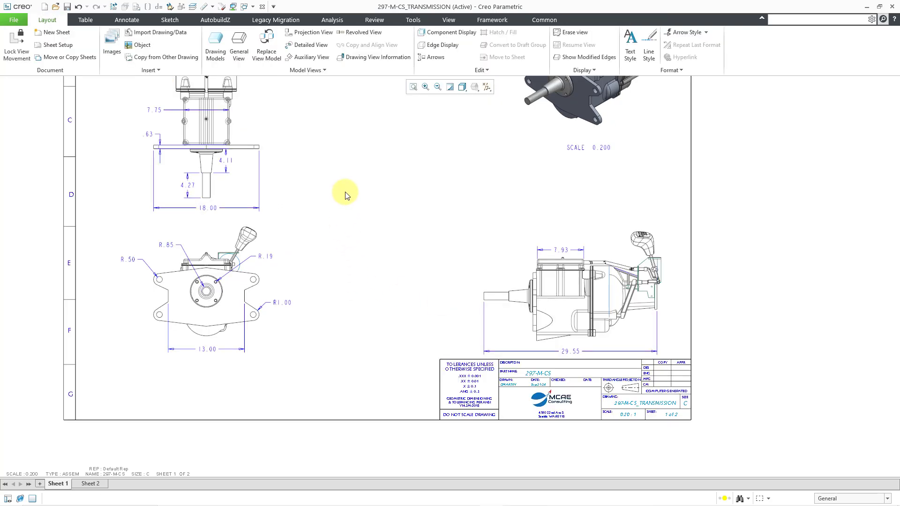
middle_click_drag(346, 198, 368, 258)
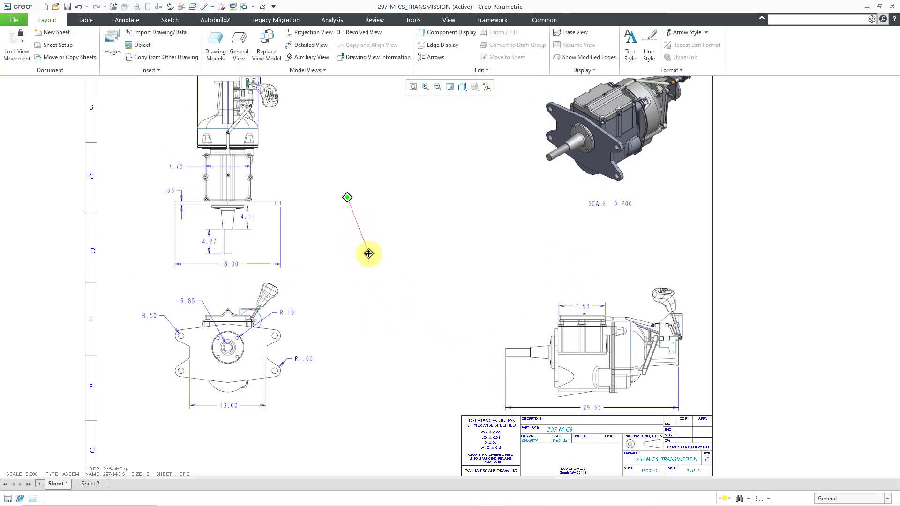
middle_click_drag(367, 259, 371, 287)
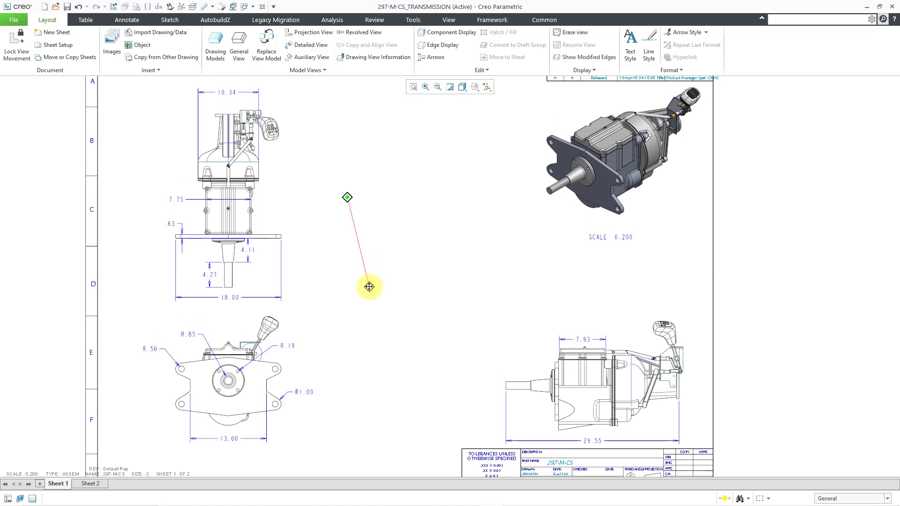